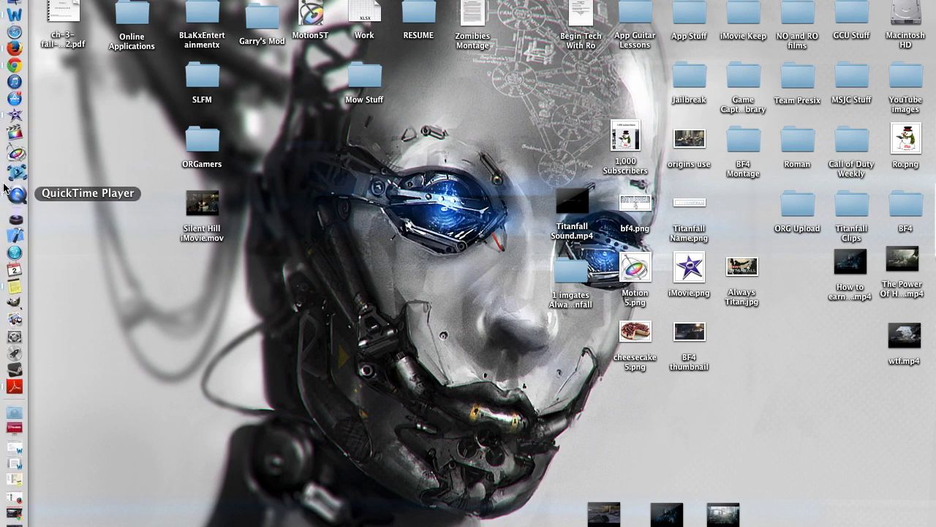
Launch iMovie from the Dock.
click(7, 131)
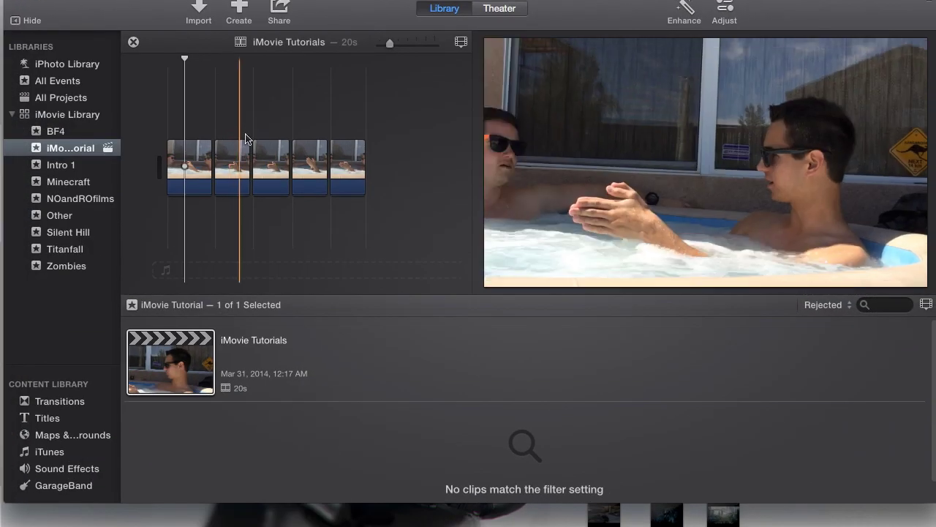
Open the iMovie Tutorials project with its five clips in the timeline.
click(290, 96)
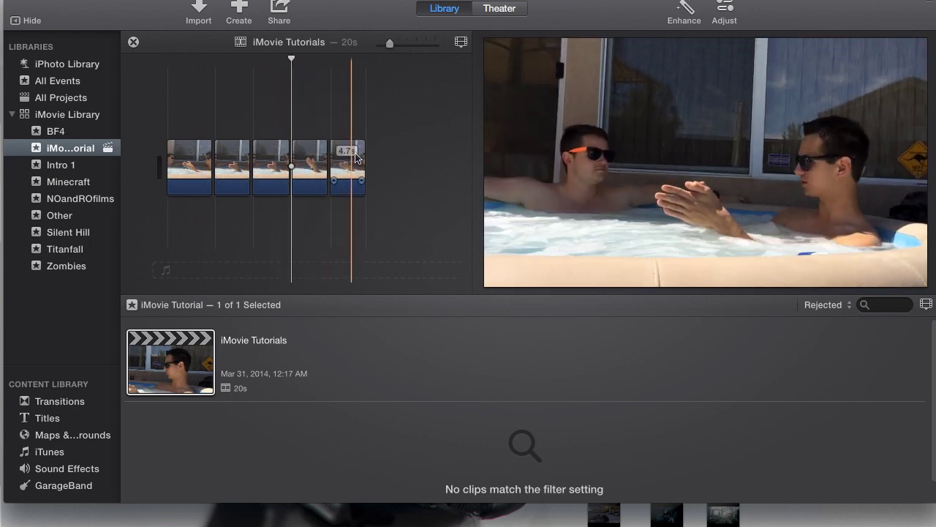
click(266, 159)
Check the 5.2s middle clip's length and select it with a yellow border.
click(184, 157)
click(267, 129)
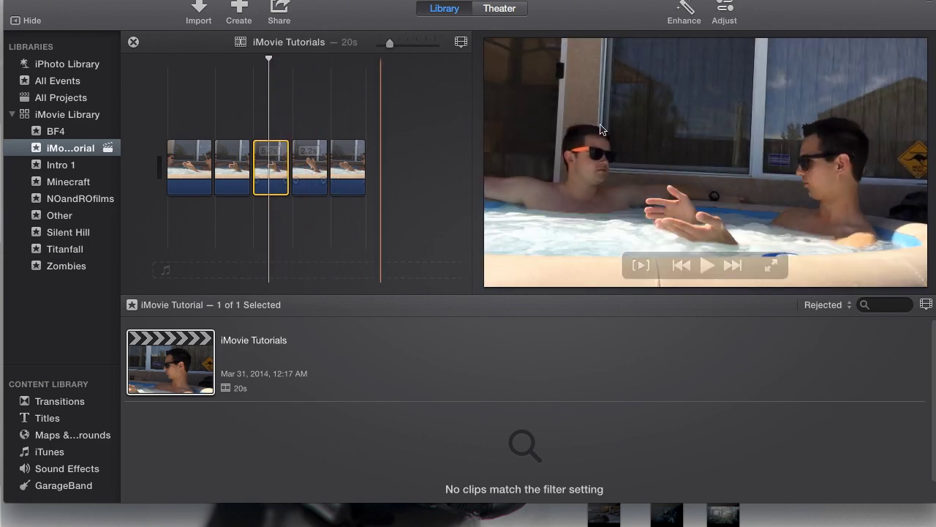
click(269, 155)
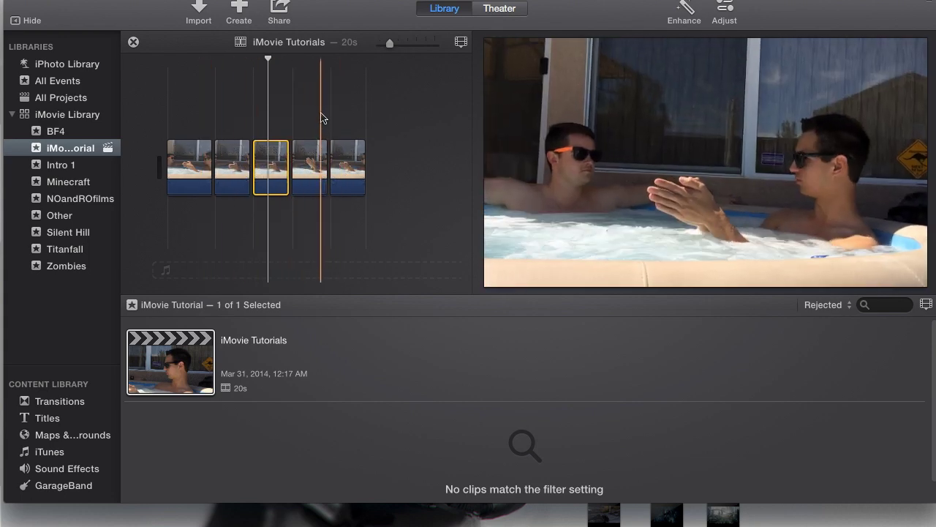
click(297, 130)
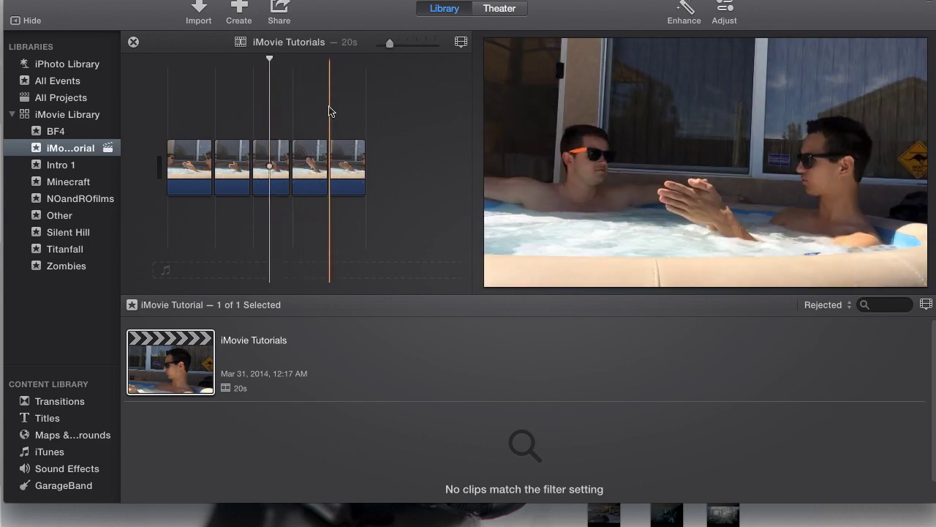
click(329, 110)
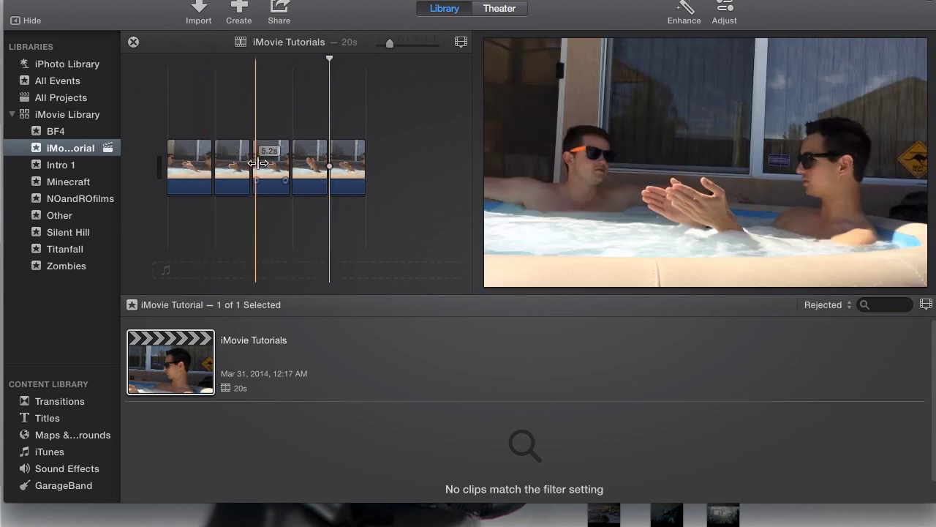
click(263, 167)
click(284, 118)
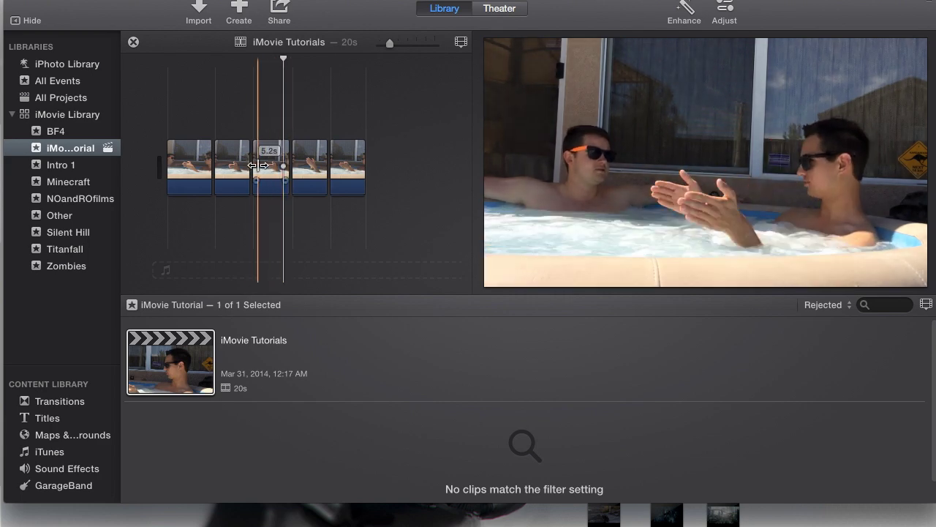
click(273, 166)
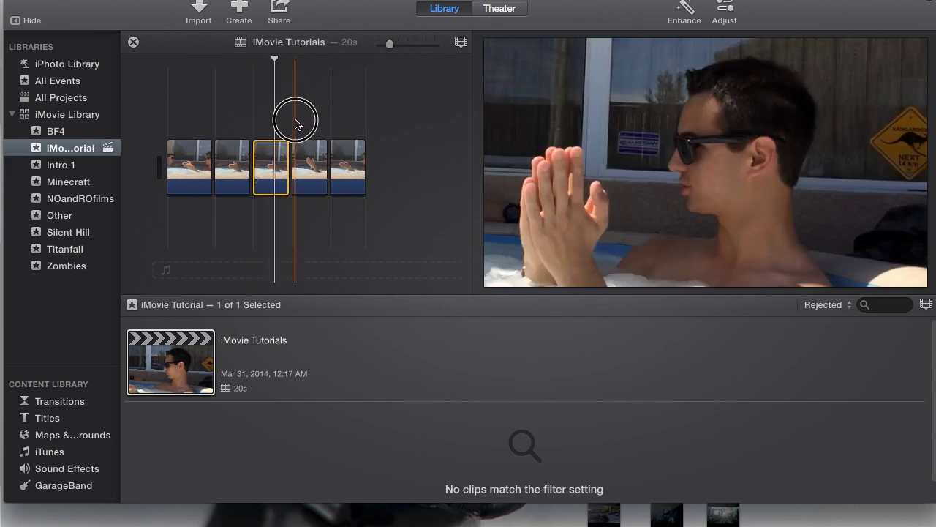
Rotate the middle clip 90° clockwise in Crop, reposition the crop frame, and apply.
click(716, 6)
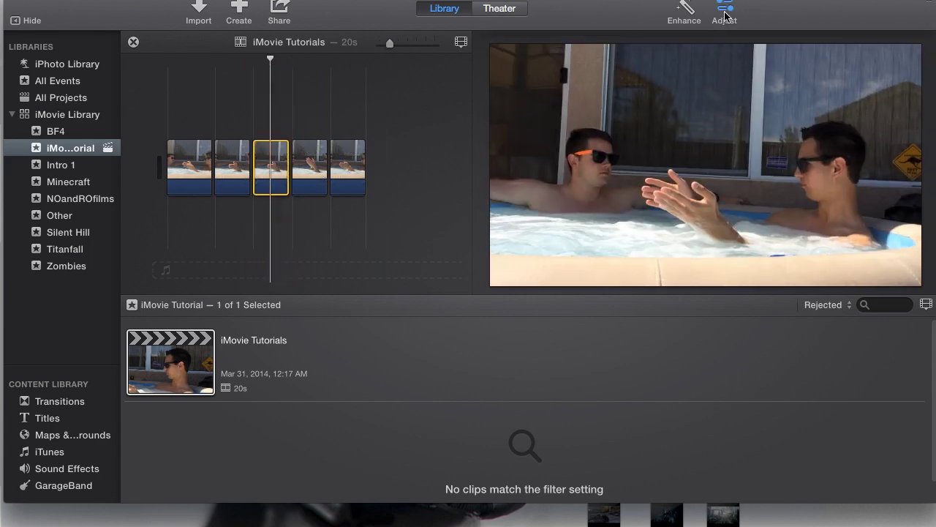
click(656, 45)
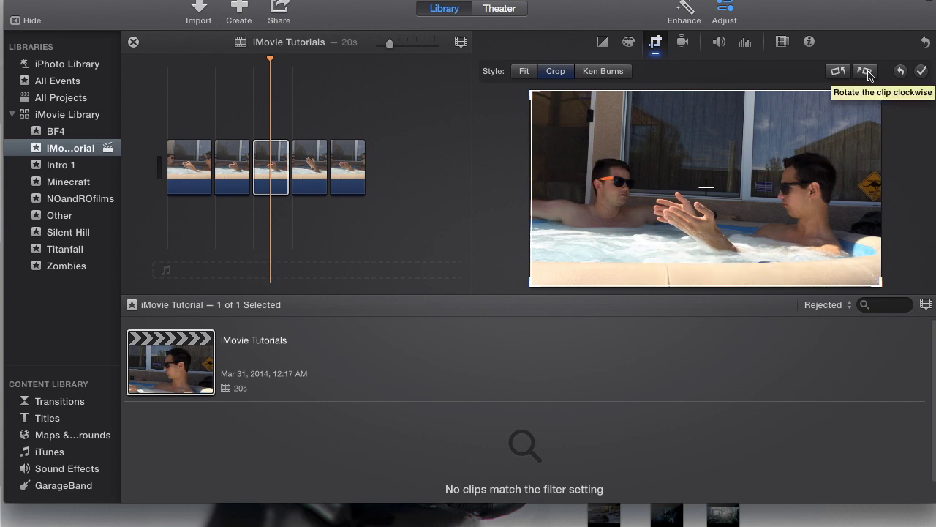
click(866, 72)
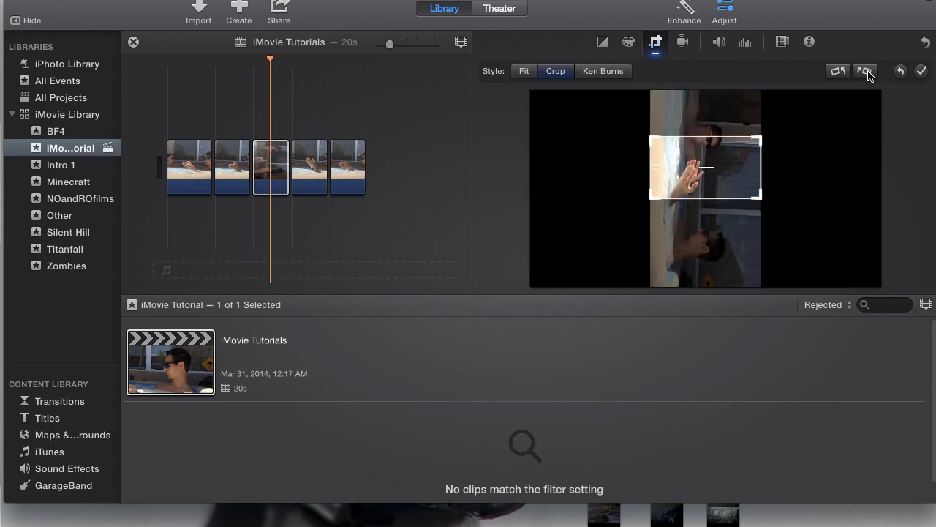
drag(711, 171, 721, 155)
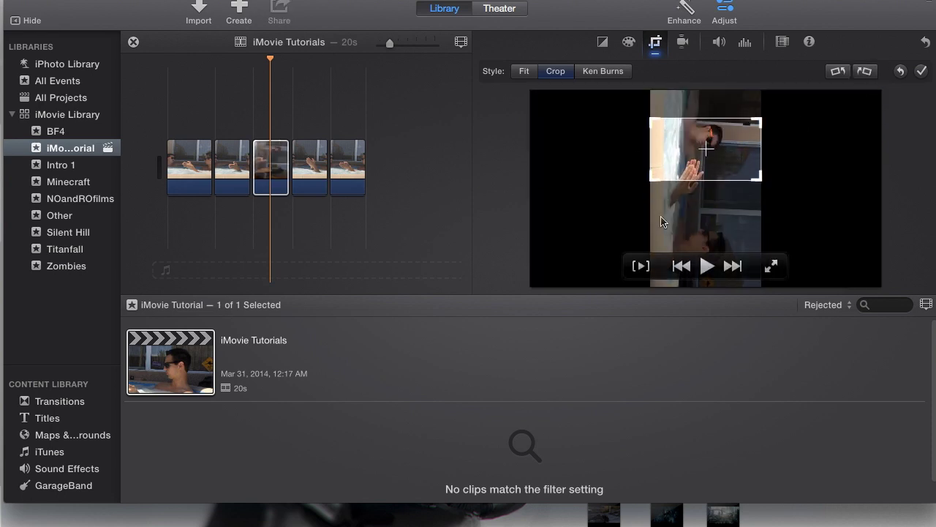
mouse_move(702, 166)
mouse_down()
mouse_move(711, 165)
mouse_move(710, 233)
mouse_up()
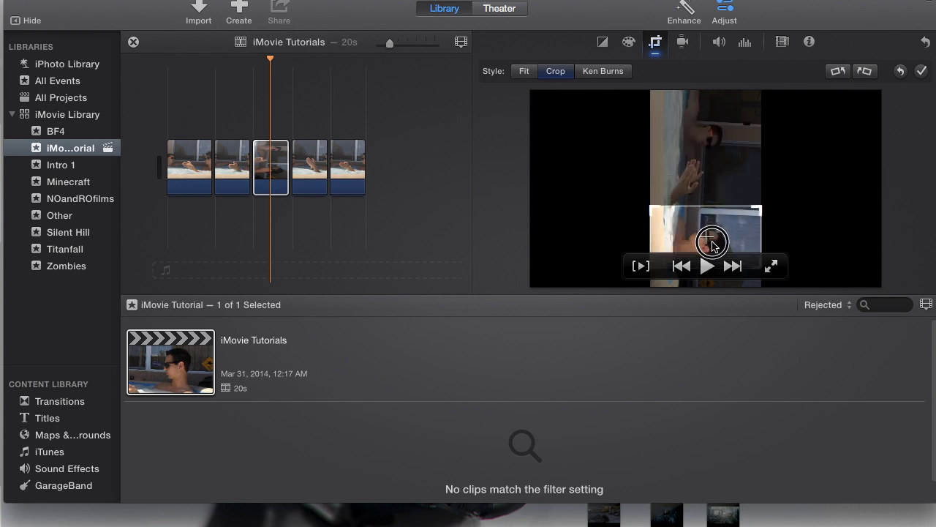
click(922, 71)
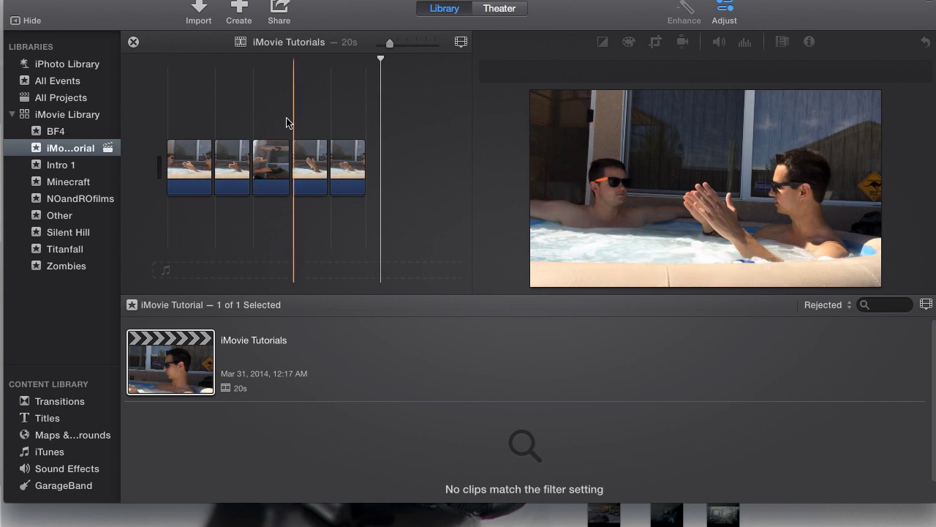
Play back the sideways middle clip to preview it.
click(269, 160)
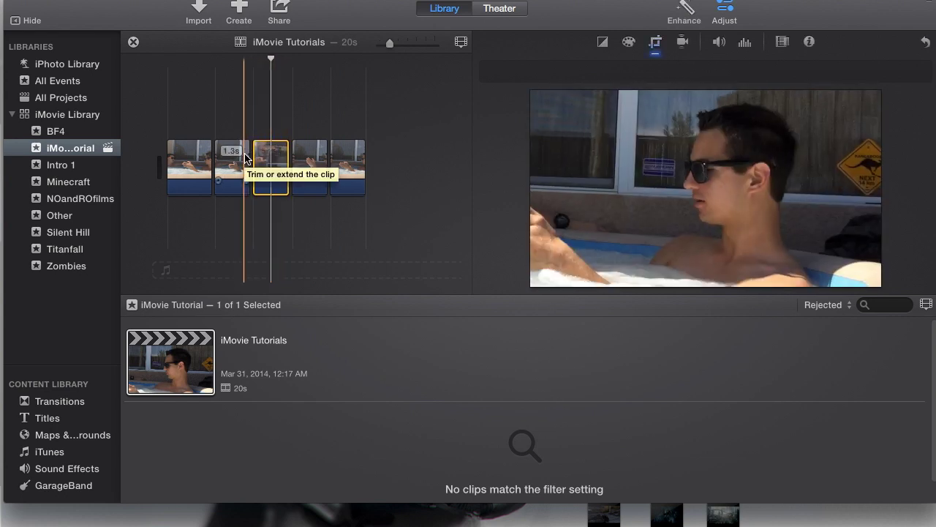
key(space)
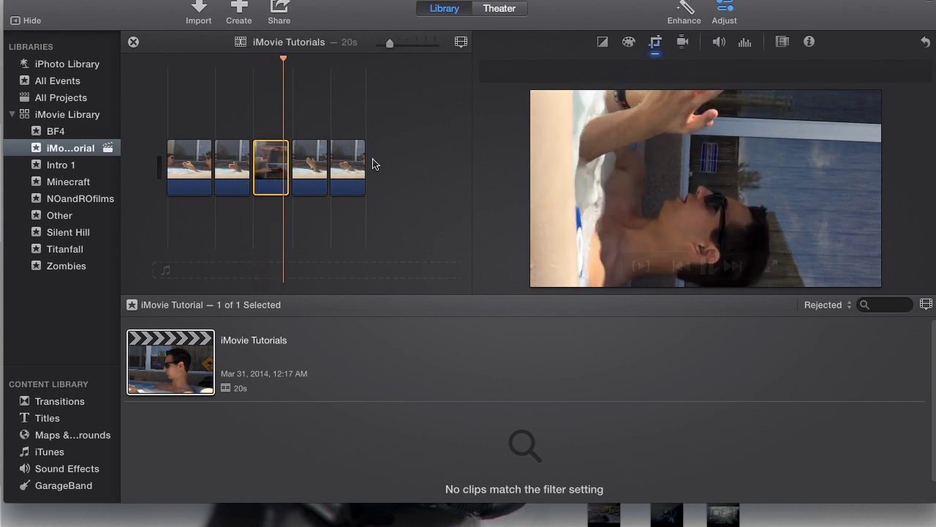
click(266, 162)
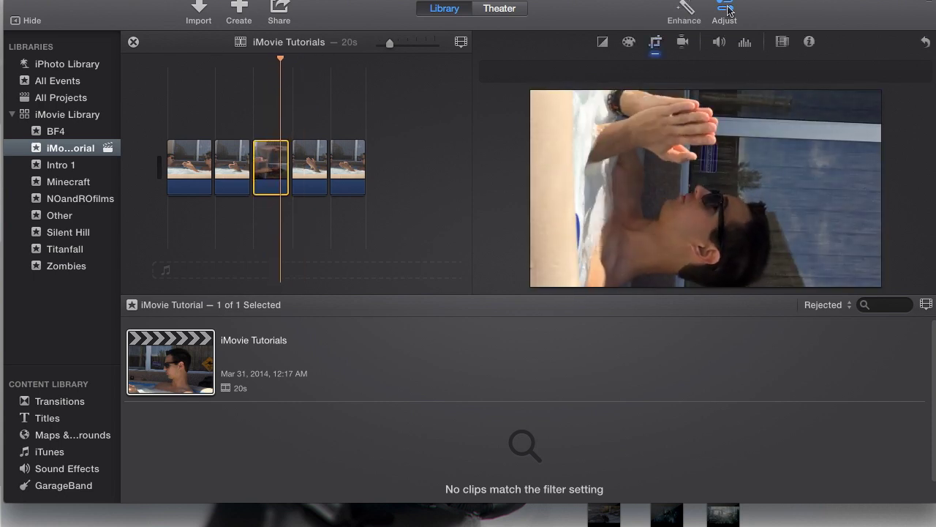
click(727, 9)
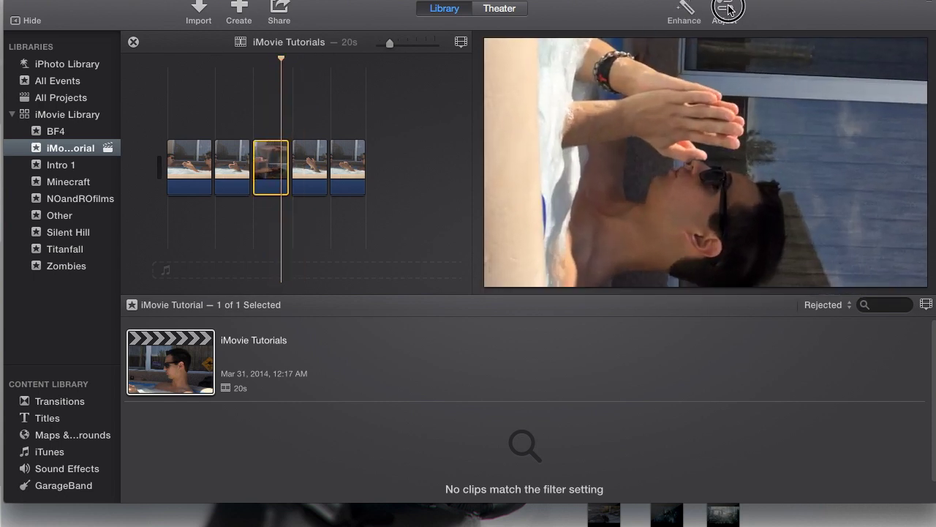
Rotate the middle clip another 90° clockwise so it's upside down, and apply.
click(727, 9)
click(655, 44)
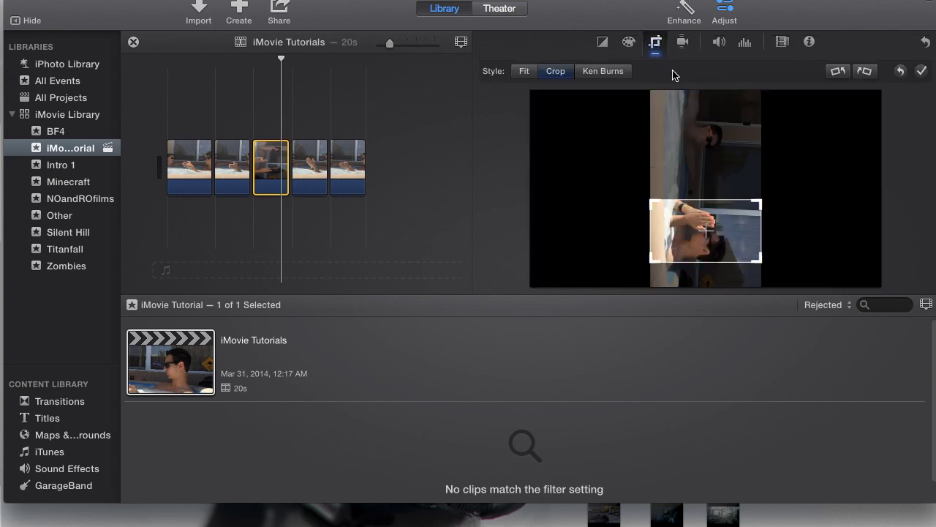
click(868, 71)
click(921, 72)
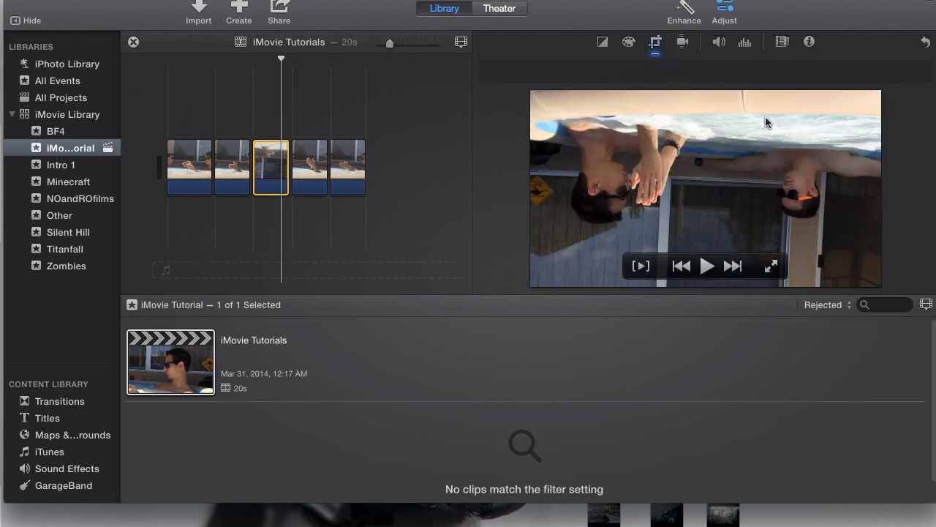
Play the project from the second clip to preview the upside-down clip.
click(228, 113)
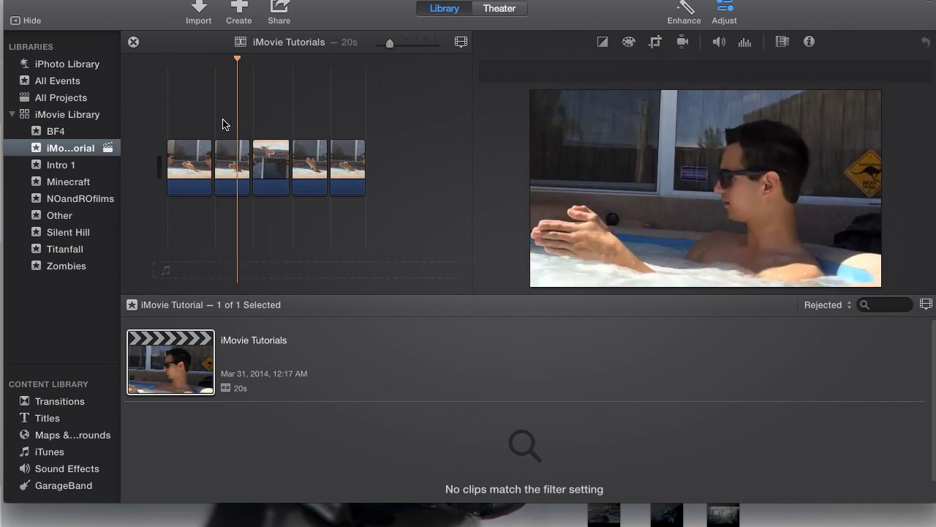
key(space)
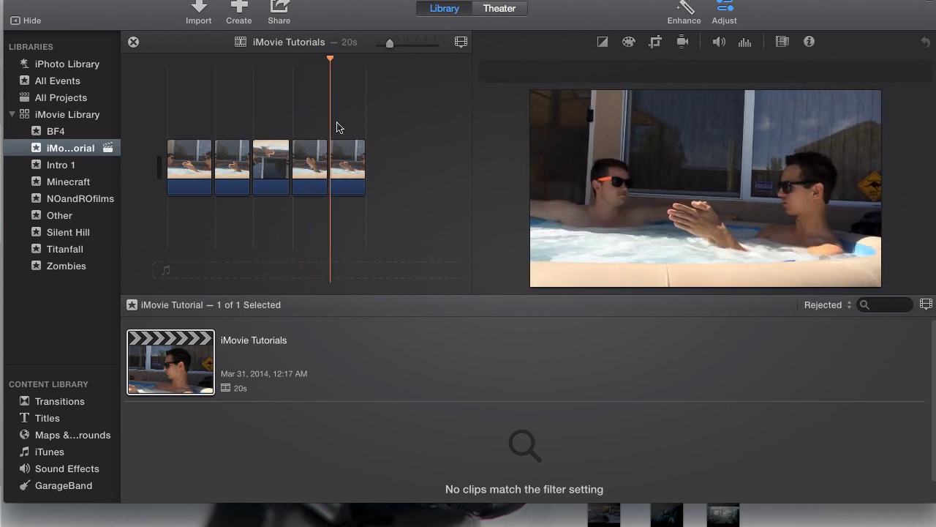
click(283, 95)
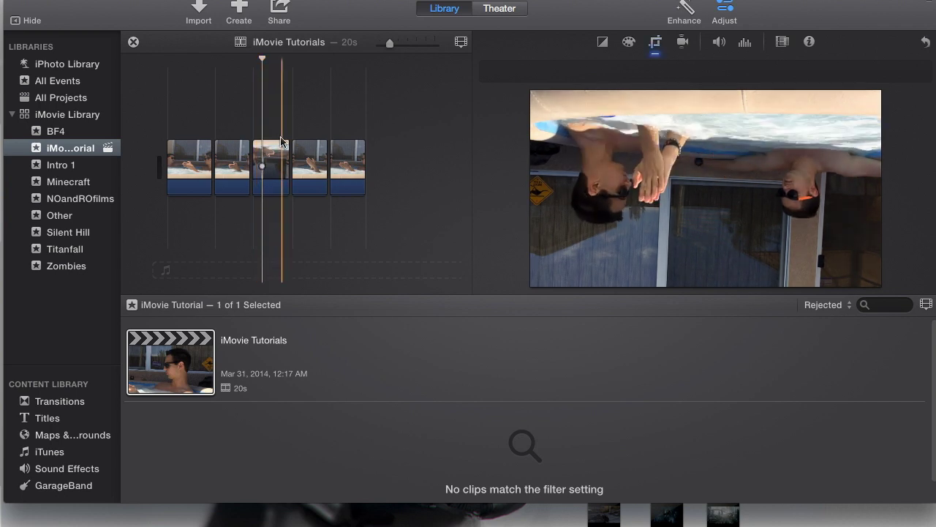
Rotate the middle clip clockwise repeatedly in Crop until it stands upright again.
click(266, 157)
click(728, 9)
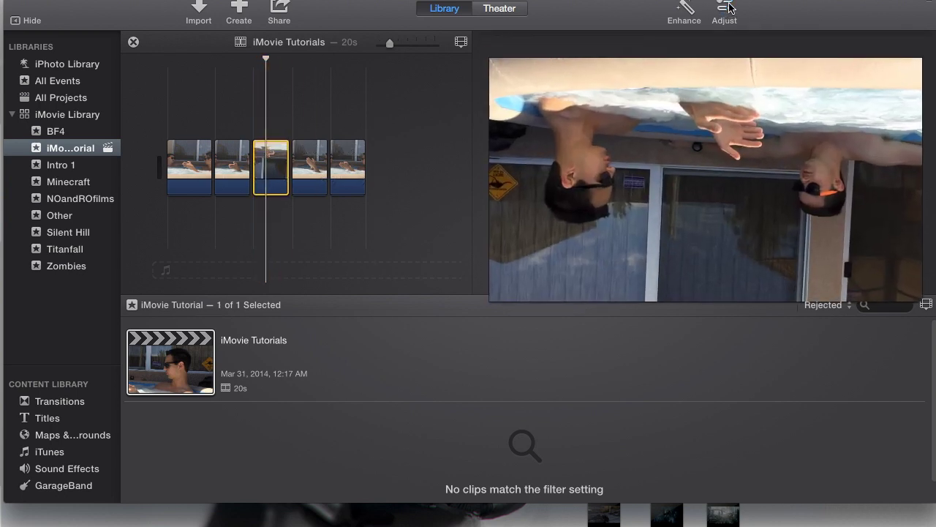
click(655, 44)
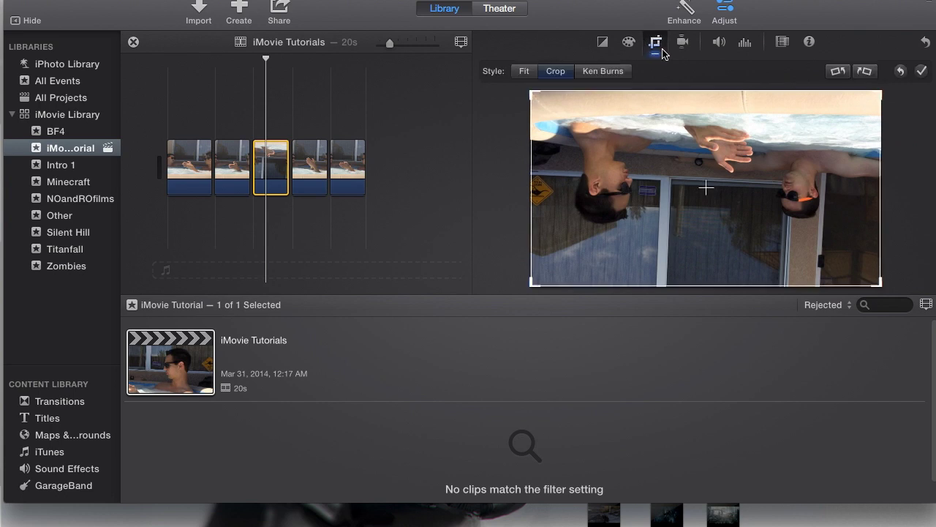
click(865, 71)
click(865, 72)
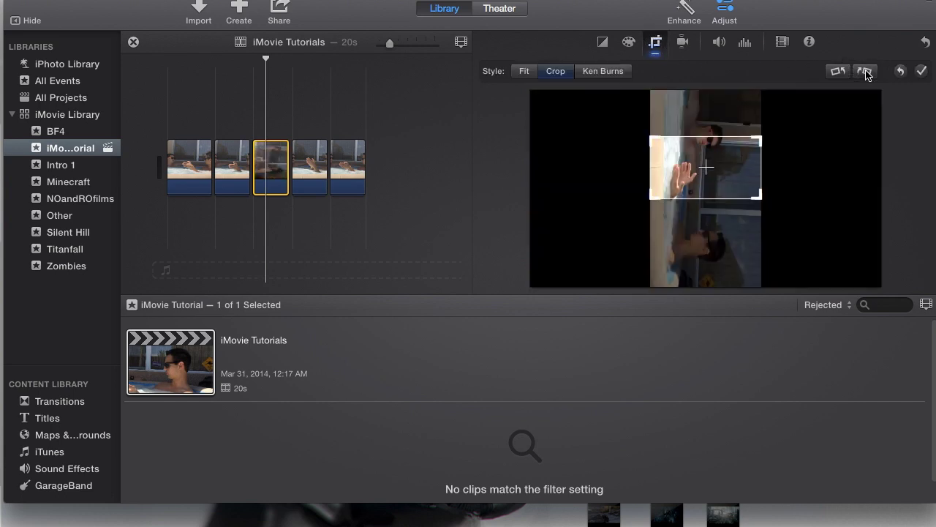
click(866, 72)
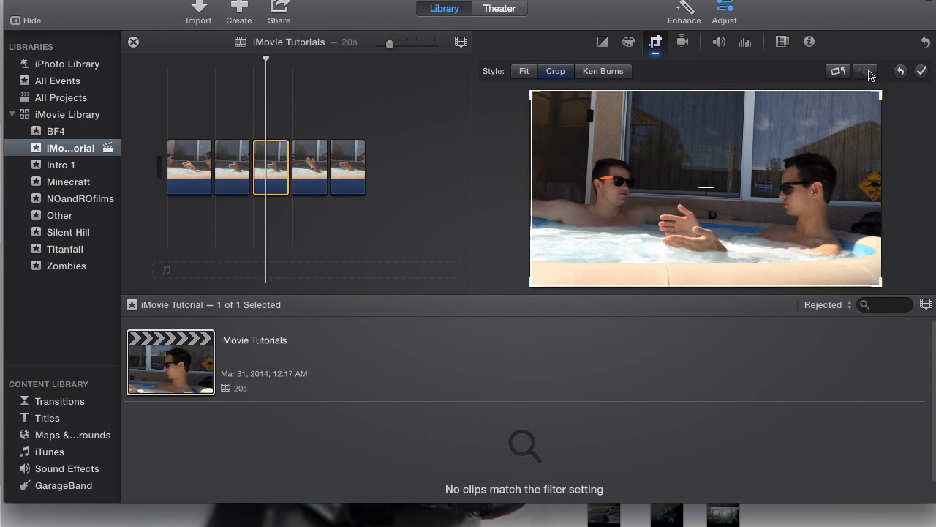
click(867, 71)
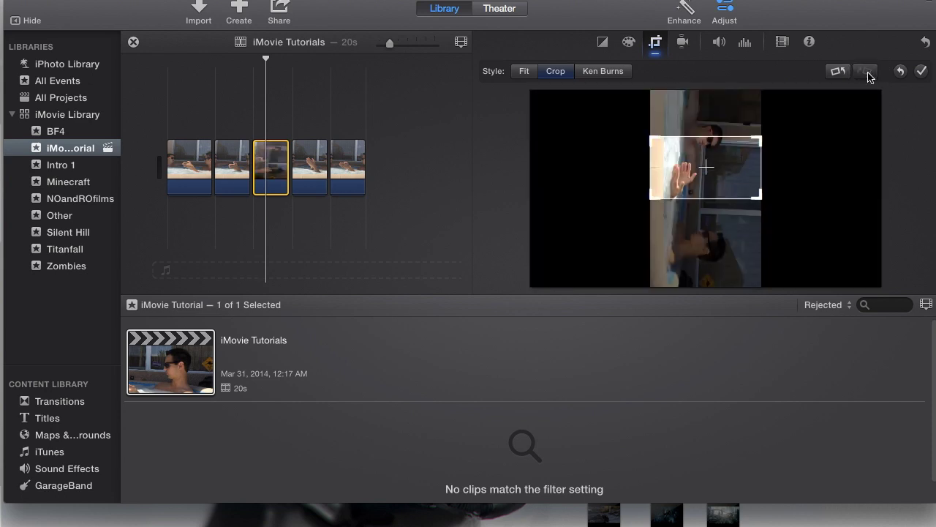
click(867, 72)
click(866, 71)
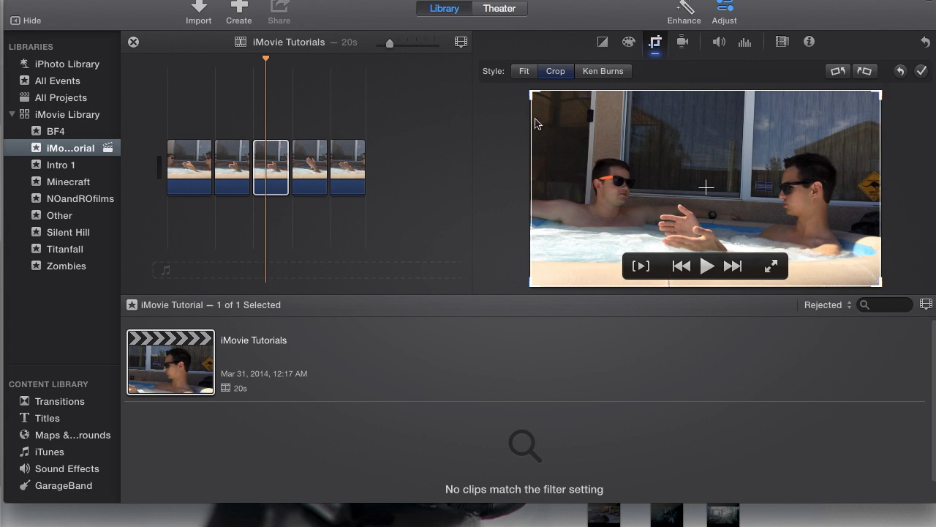
click(381, 113)
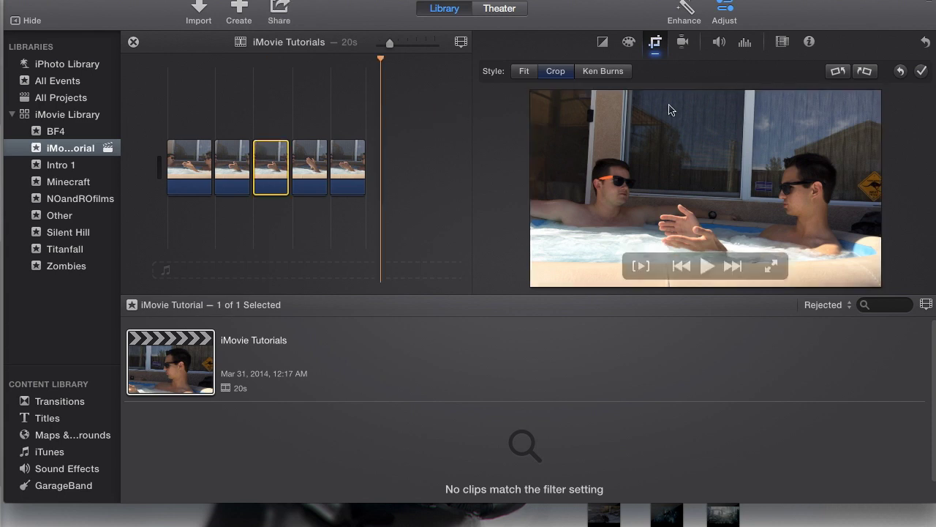
click(871, 73)
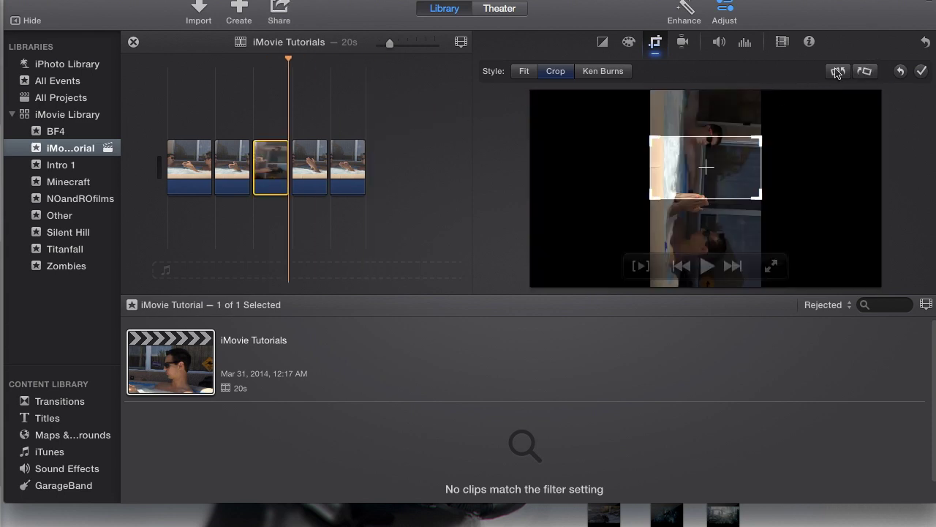
click(866, 74)
click(866, 73)
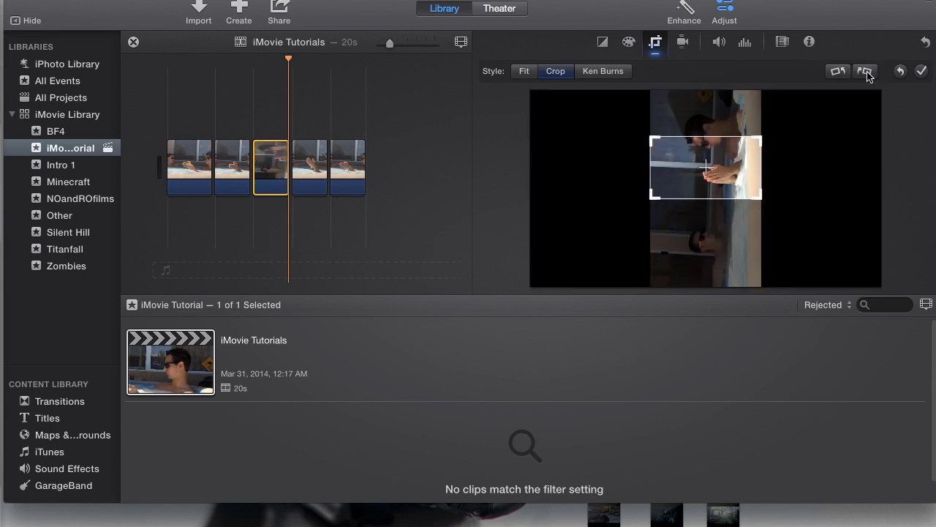
click(867, 73)
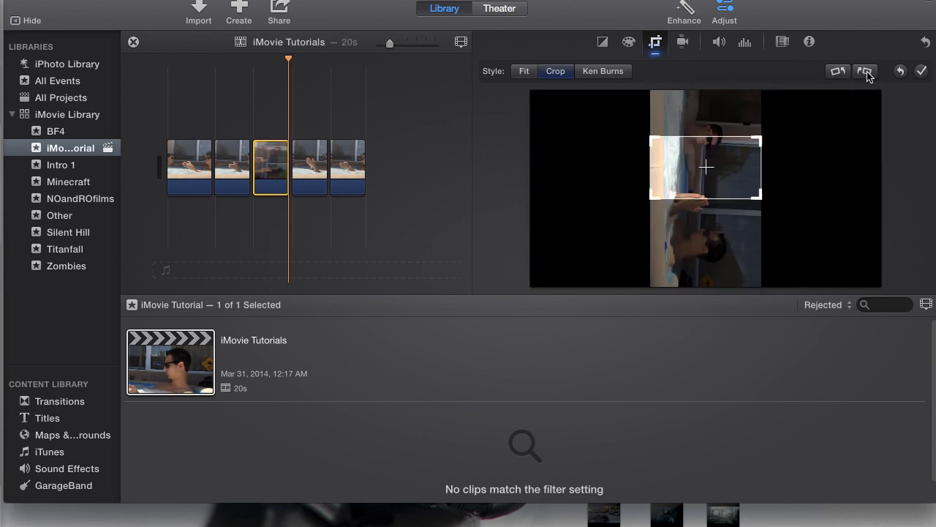
click(866, 74)
click(867, 74)
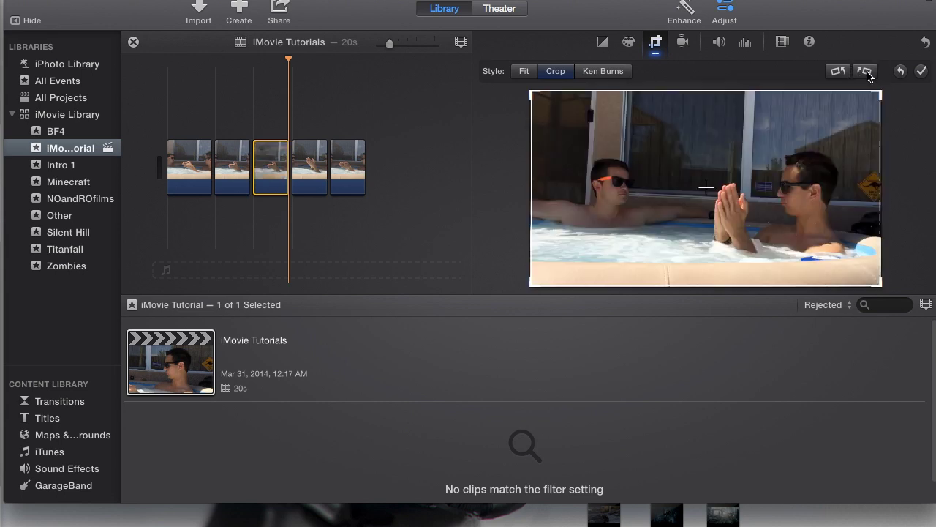
click(867, 73)
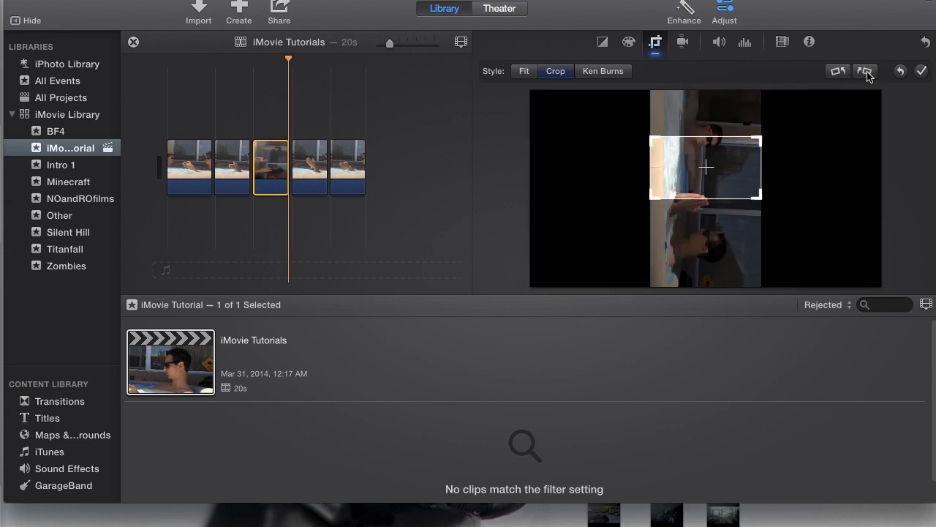
click(867, 74)
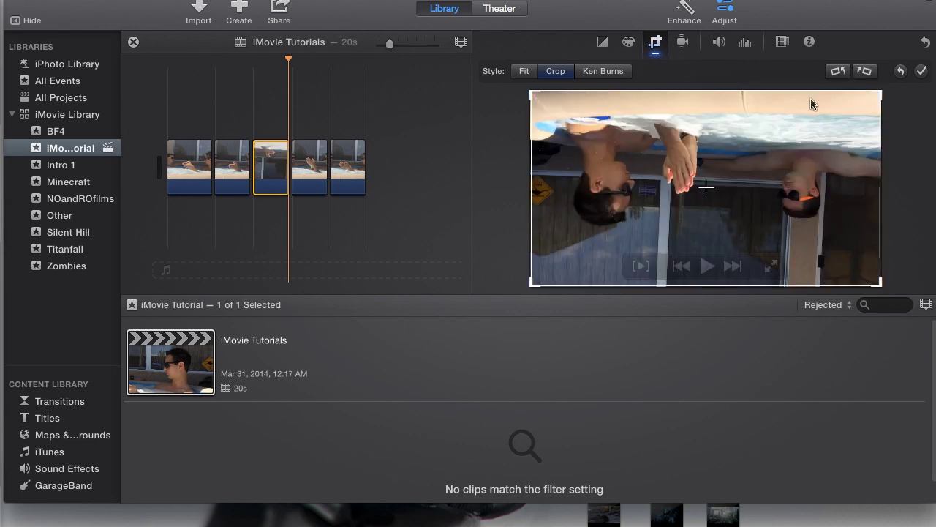
click(864, 73)
click(864, 73)
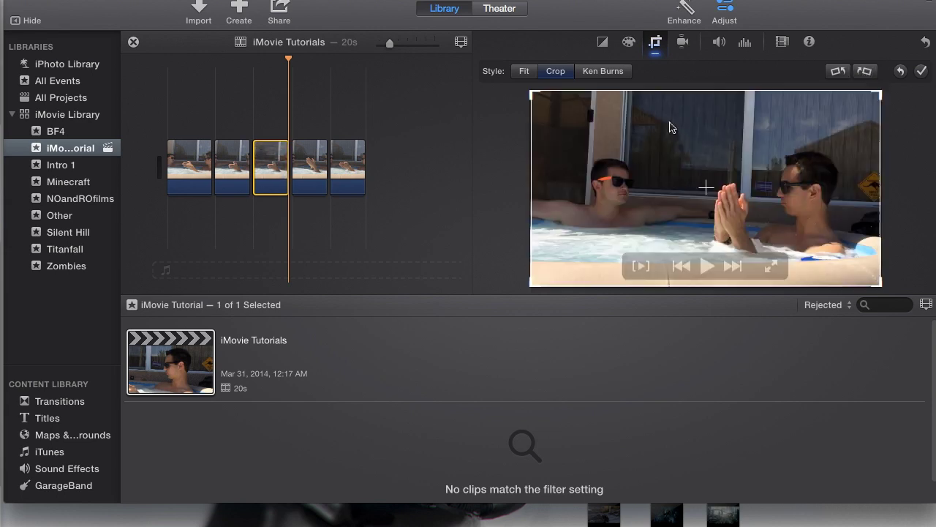
click(356, 101)
click(284, 113)
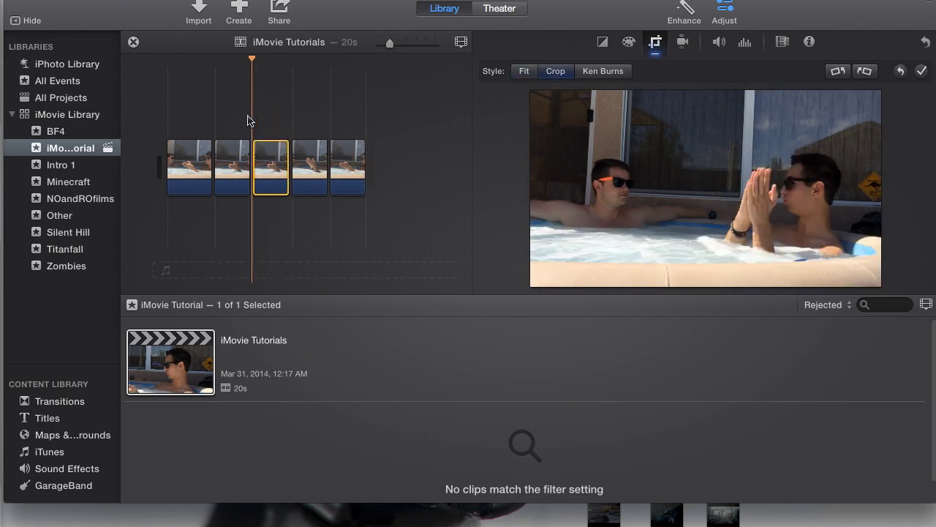
click(185, 121)
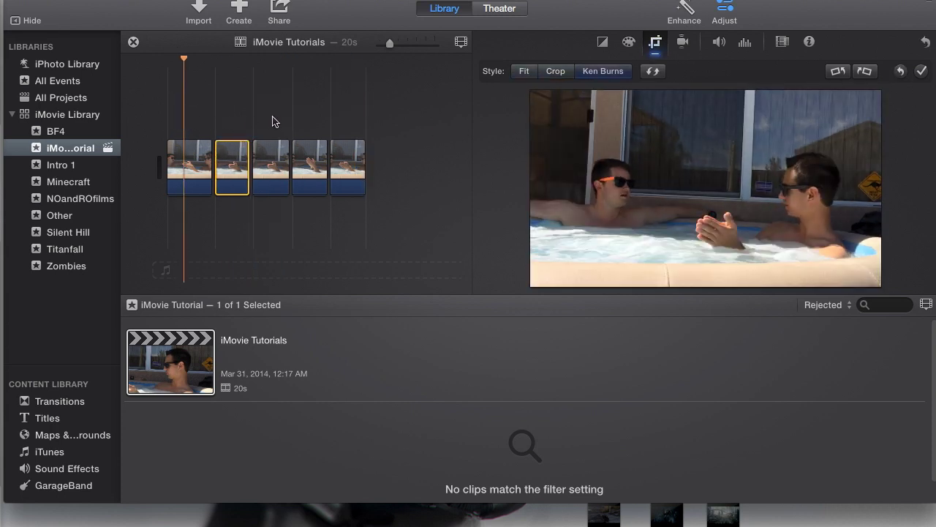